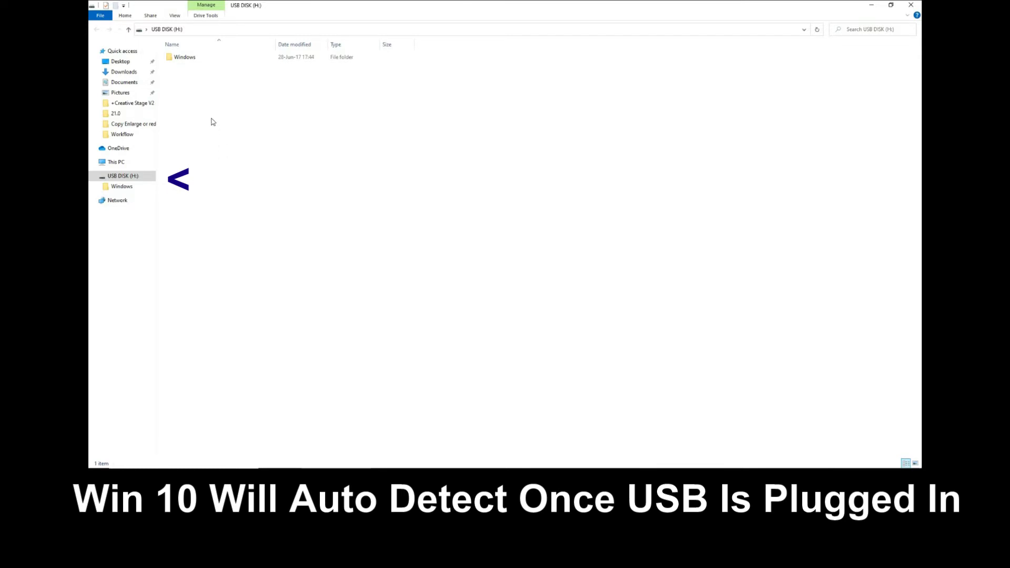
# Step: Run the DWA-X1850 driver Setup from the USB disk's Windows folder and install it
pyautogui.doubleClick(188, 62)
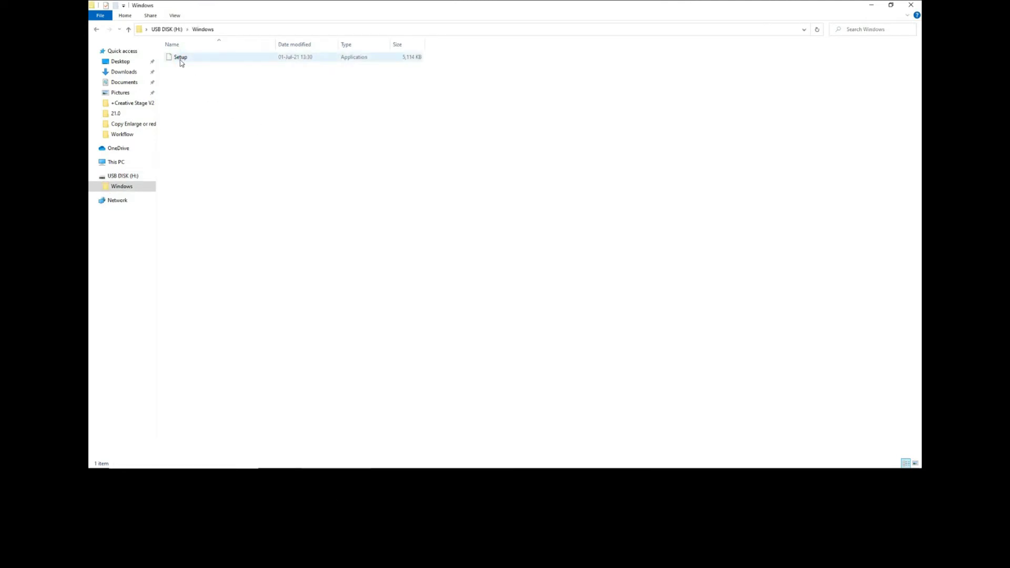
pyautogui.doubleClick(181, 61)
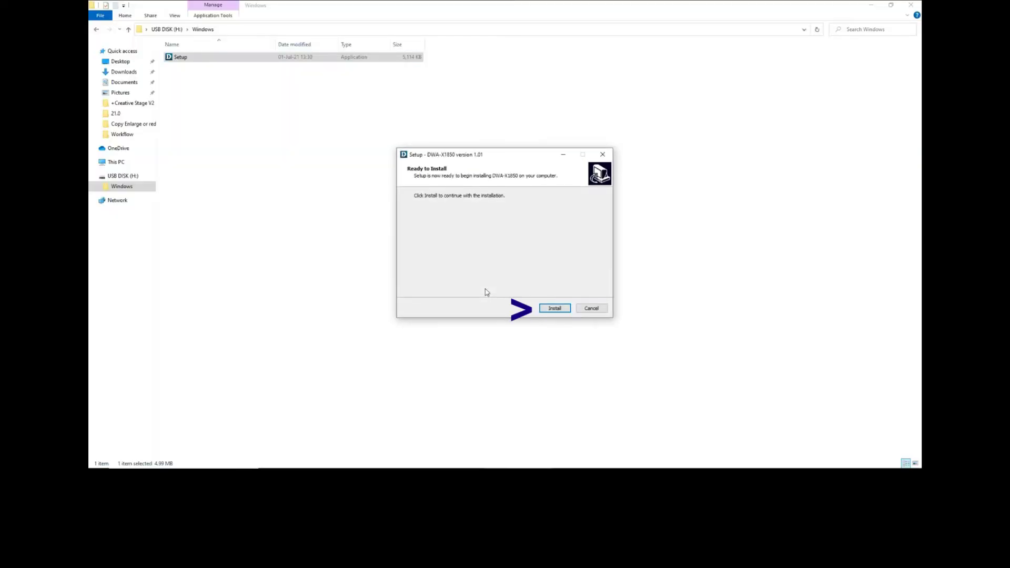
pyautogui.click(554, 309)
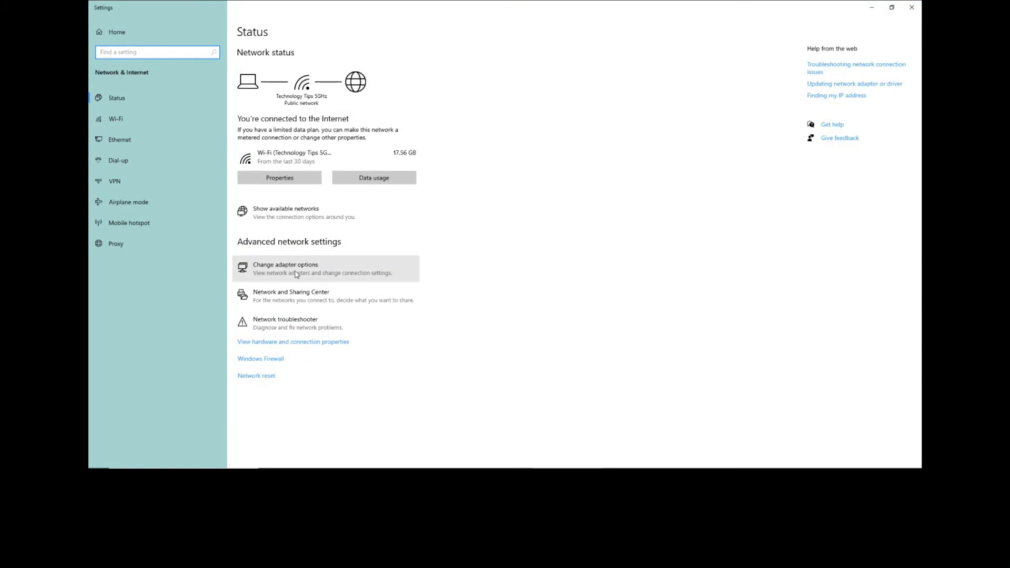
# Step: Show the network adapters list with the built-in Wi-Fi and the D-Link Wi-Fi 2 adapter
pyautogui.click(297, 275)
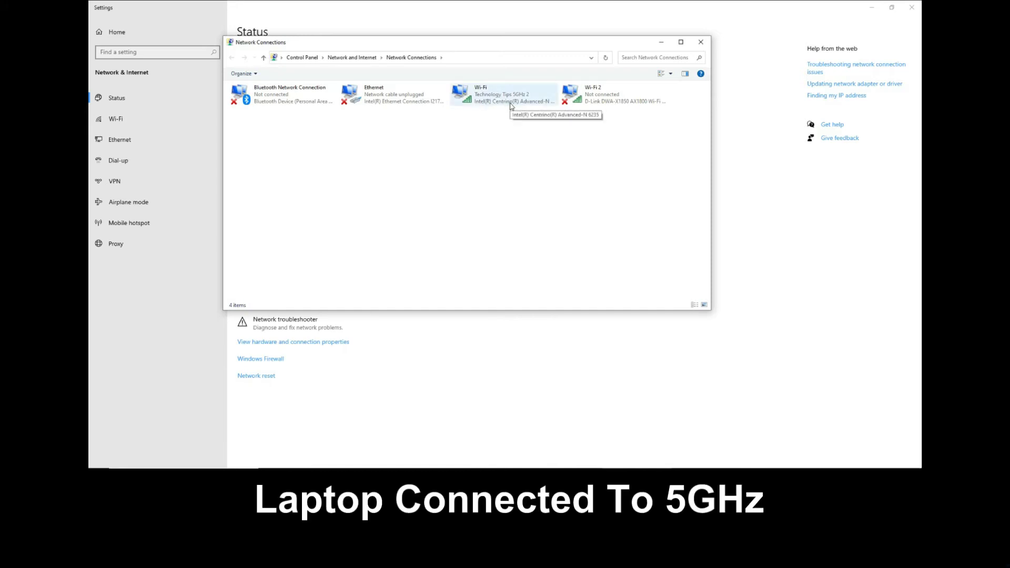
pyautogui.moveTo(494, 466)
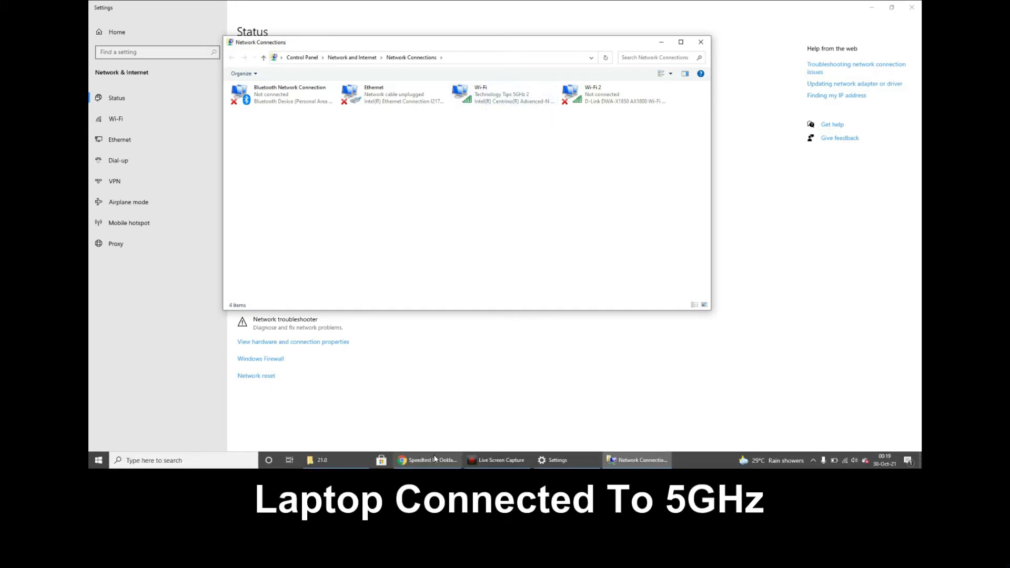
# Step: Run a baseline Speedtest over built-in Wi-Fi: 113.65 Mbps download, 114.46 Mbps upload
pyautogui.click(431, 460)
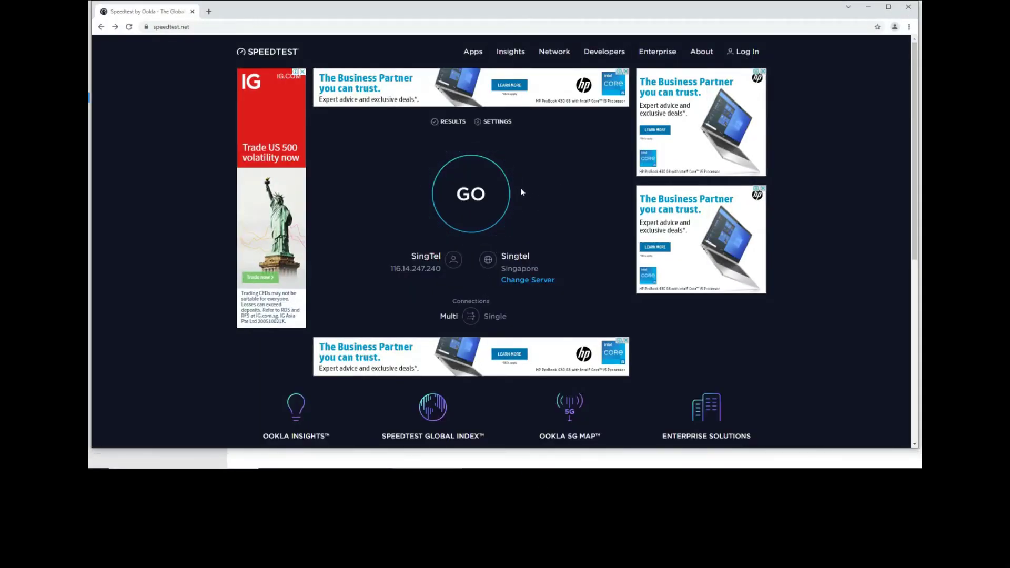
pyautogui.click(464, 194)
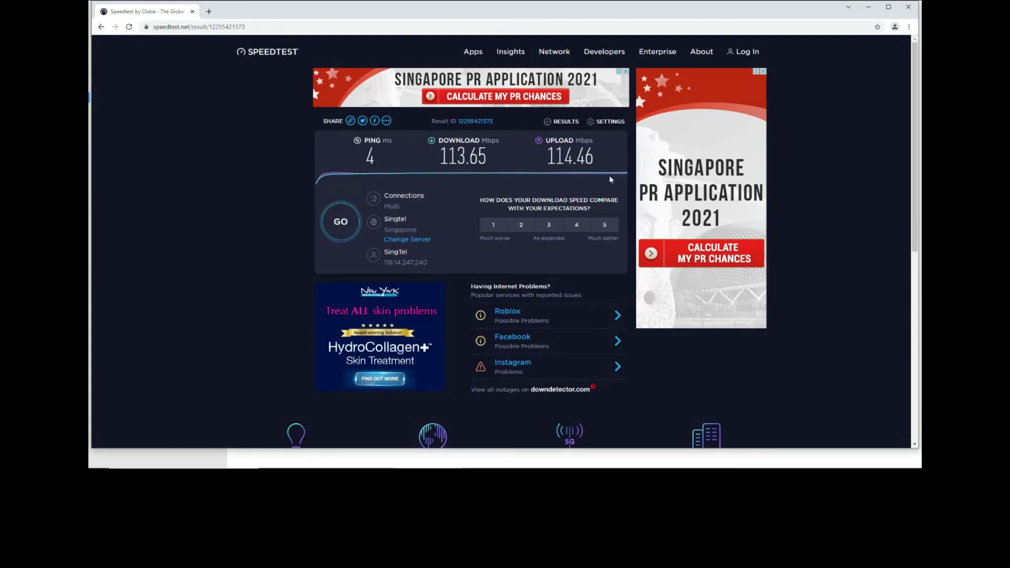
pyautogui.moveTo(572, 465)
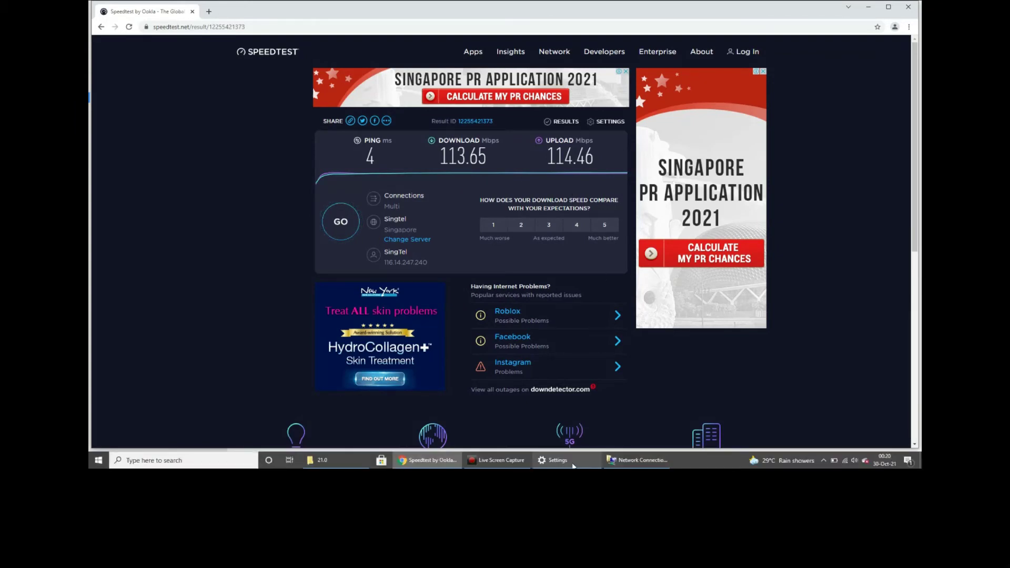
pyautogui.click(638, 460)
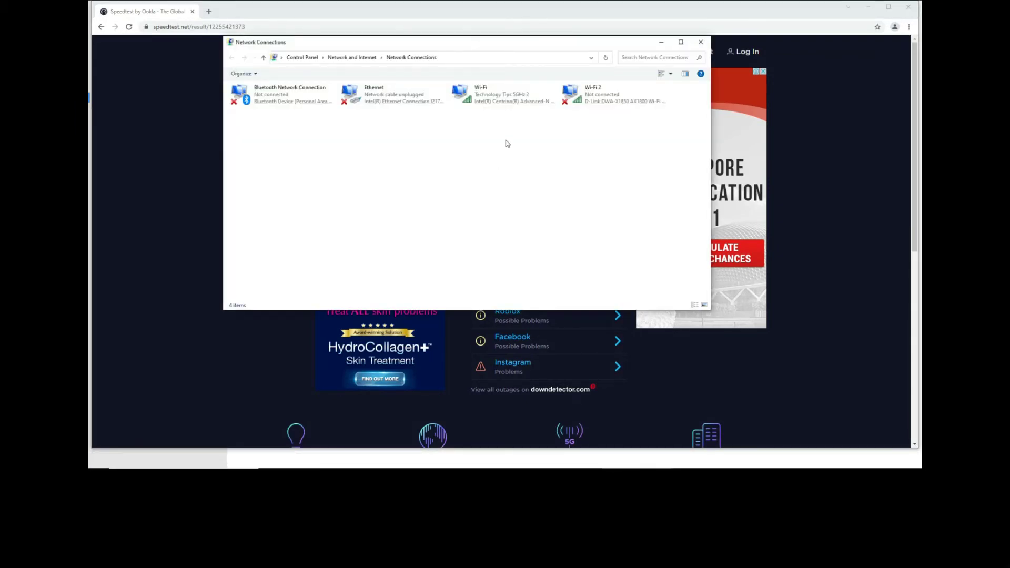
# Step: Disable the built-in Wi-Fi adapter in Network Connections
pyautogui.rightClick(490, 95)
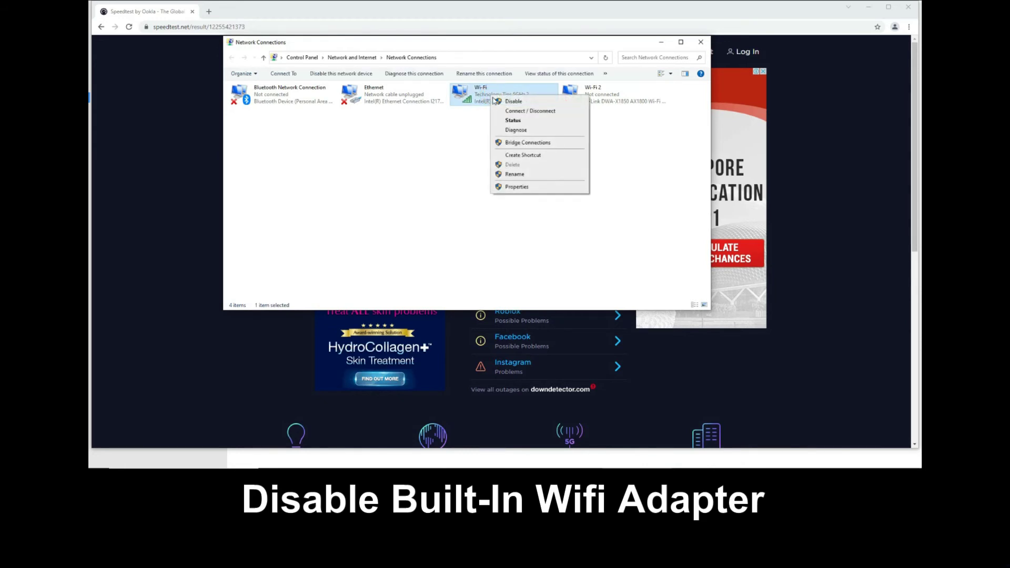
pyautogui.click(507, 103)
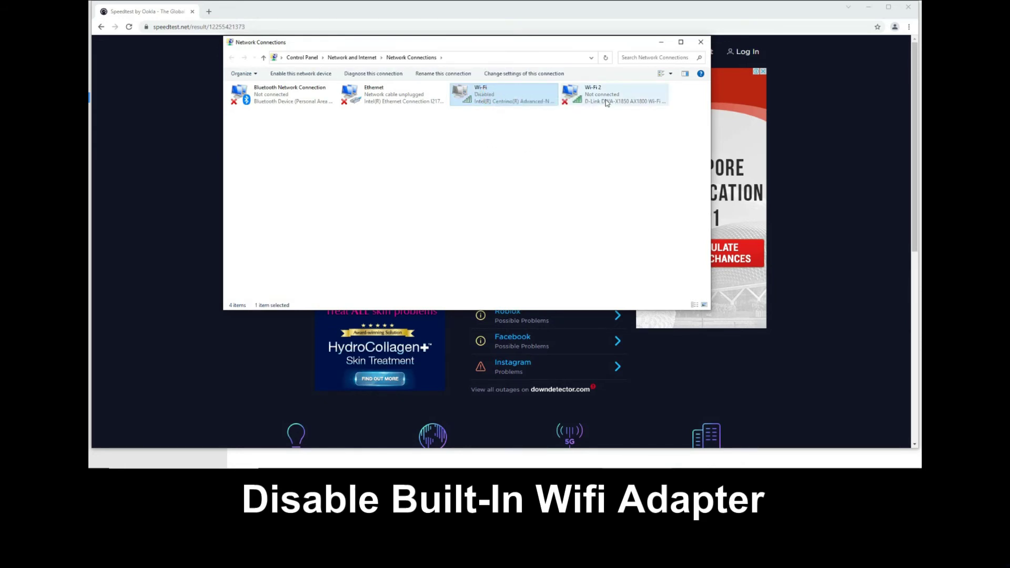
pyautogui.click(598, 136)
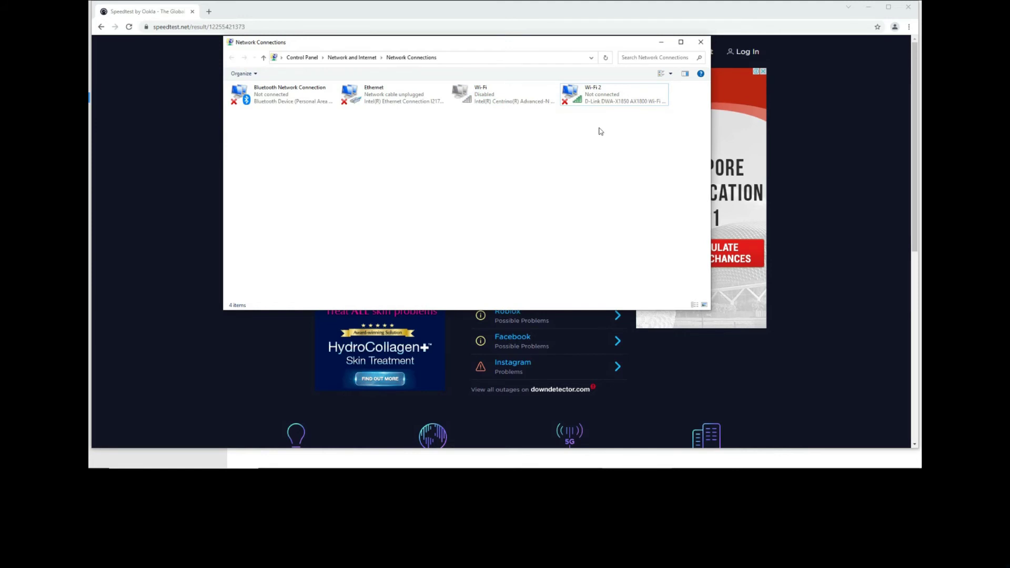
# Step: Connect the D-Link Wi-Fi 2 adapter to the Technology Tips 5GHz network with its security key
pyautogui.rightClick(599, 102)
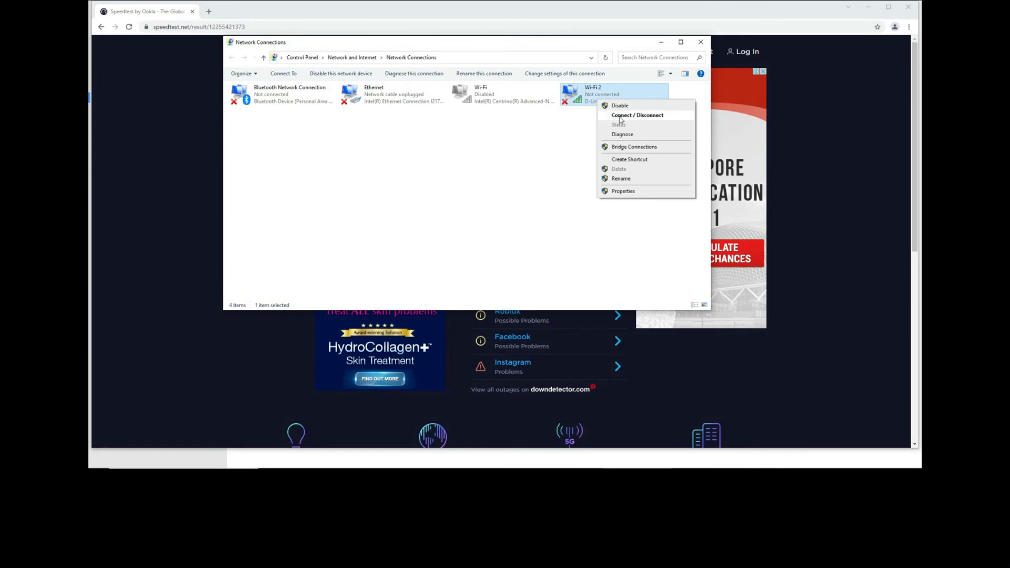
pyautogui.click(635, 116)
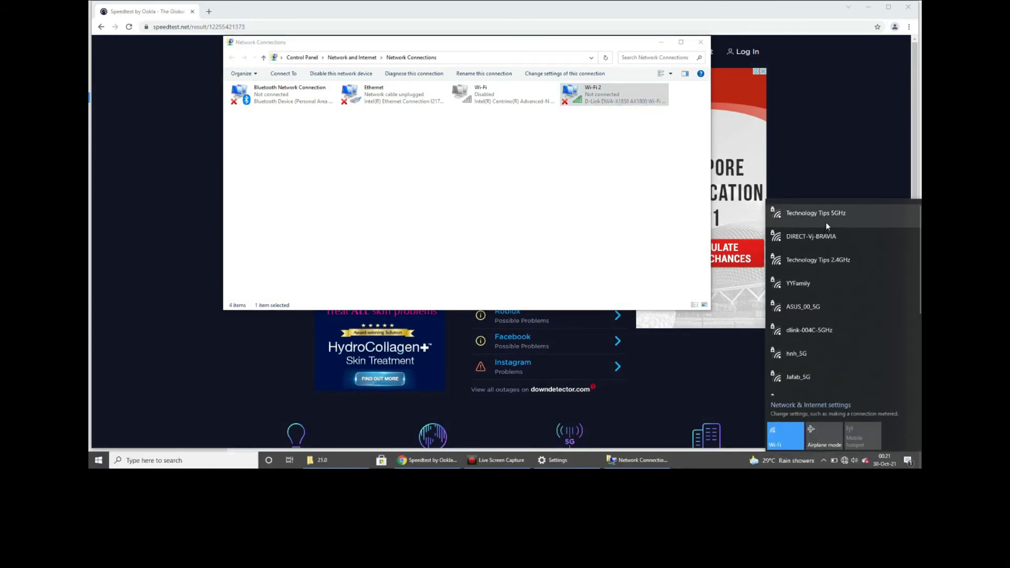
pyautogui.click(825, 220)
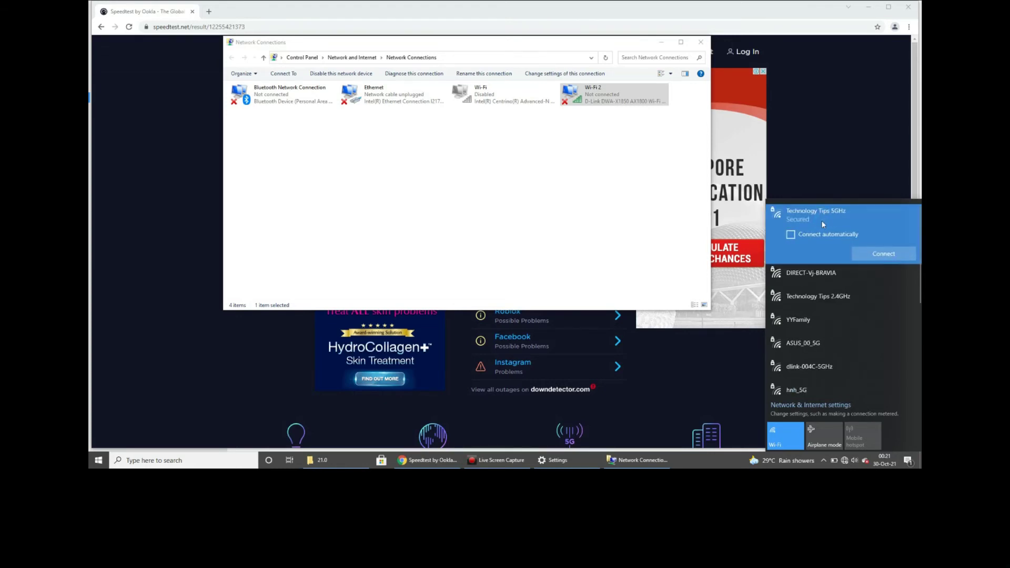
pyautogui.click(883, 253)
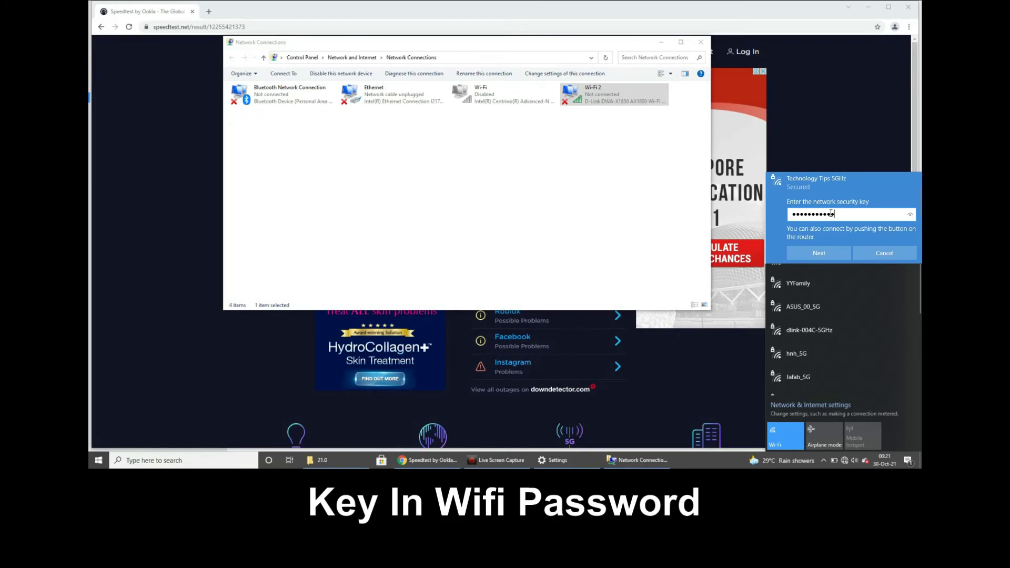
pyautogui.click(820, 254)
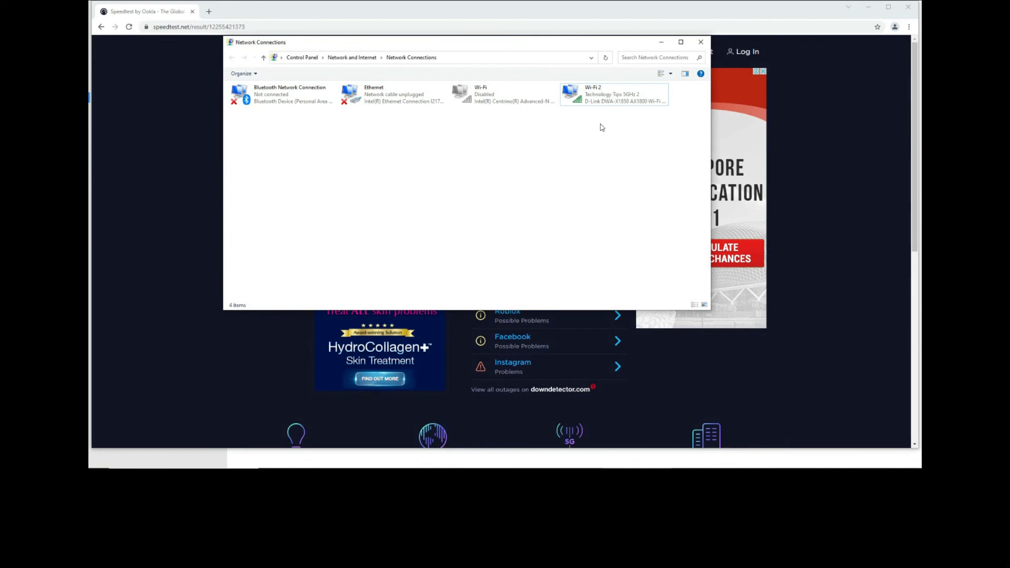
# Step: Rerun Speedtest over the D-Link adapter: 281.23 Mbps download, 201.72 Mbps upload
pyautogui.click(229, 331)
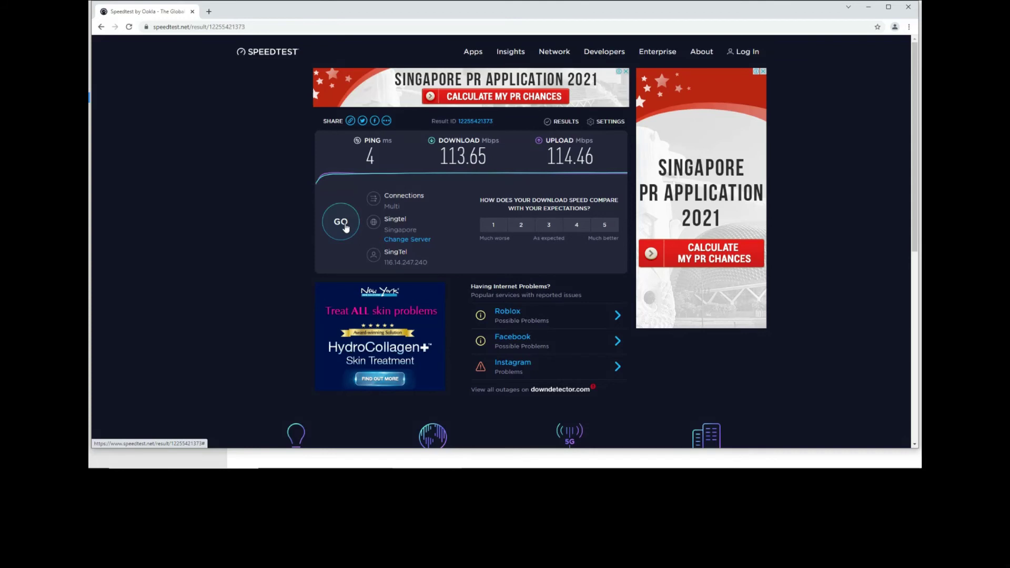
pyautogui.click(341, 221)
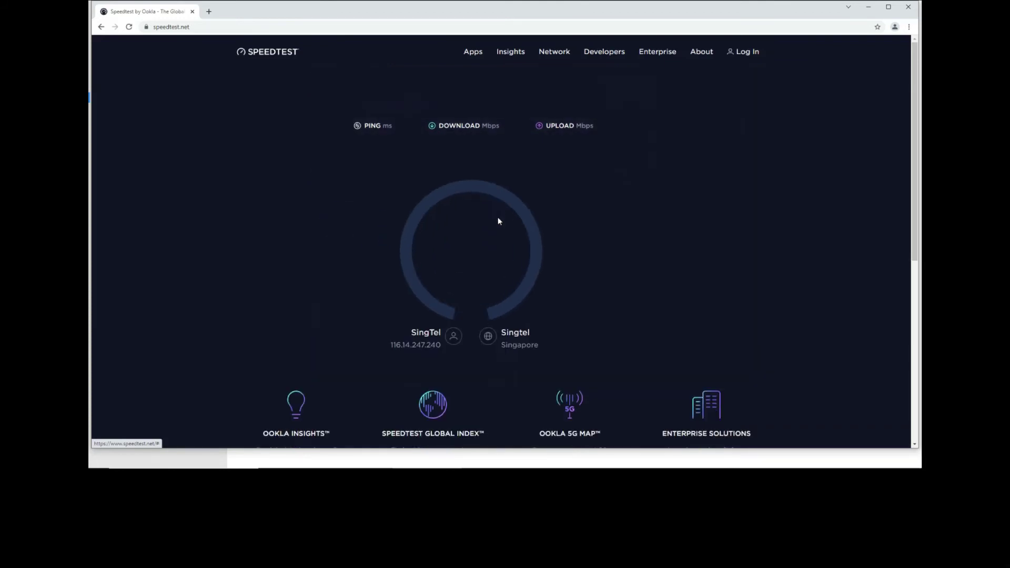